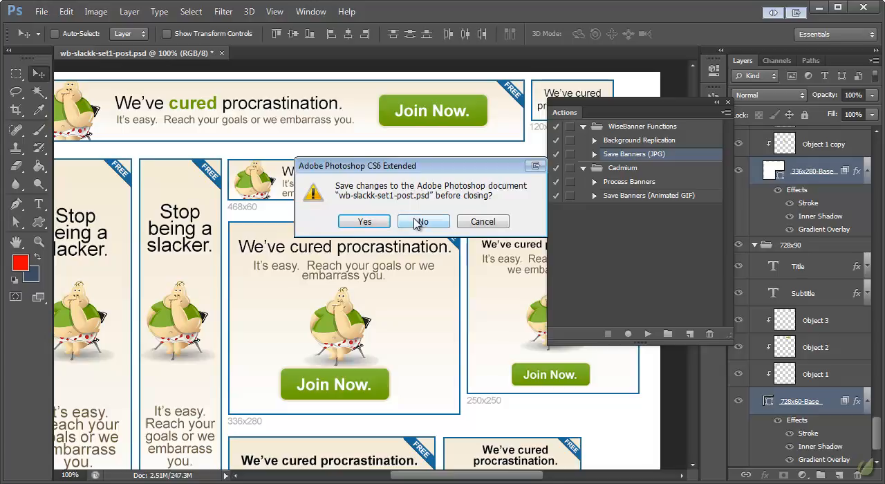
Close the banner document without saving its changes and reopen the recent file wb-slackk-set1-post.psd.
click(417, 222)
click(42, 11)
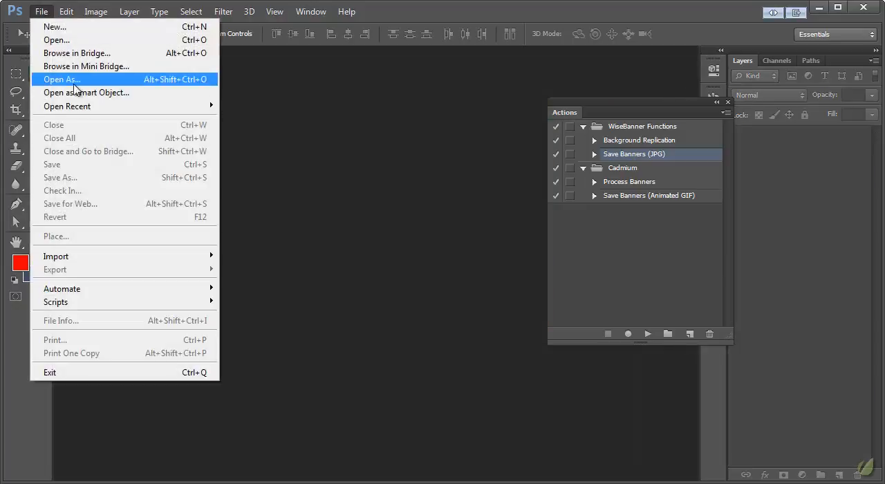
mouse_move(211, 110)
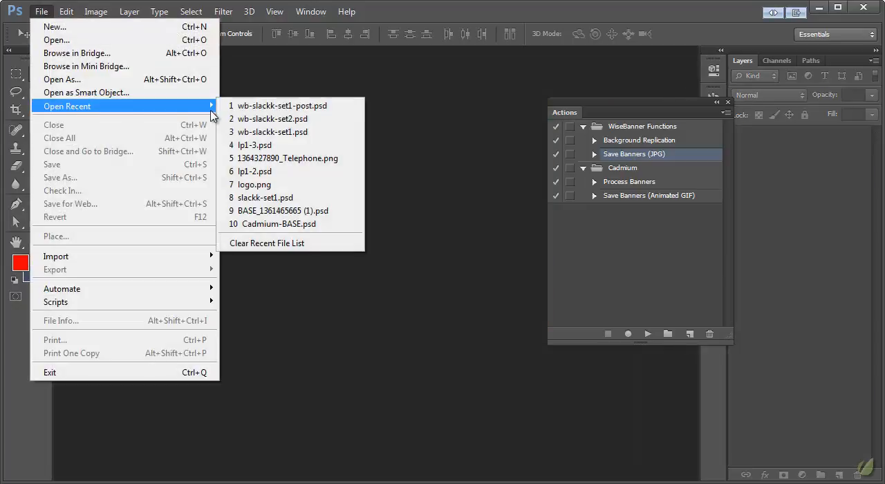
click(299, 106)
click(40, 242)
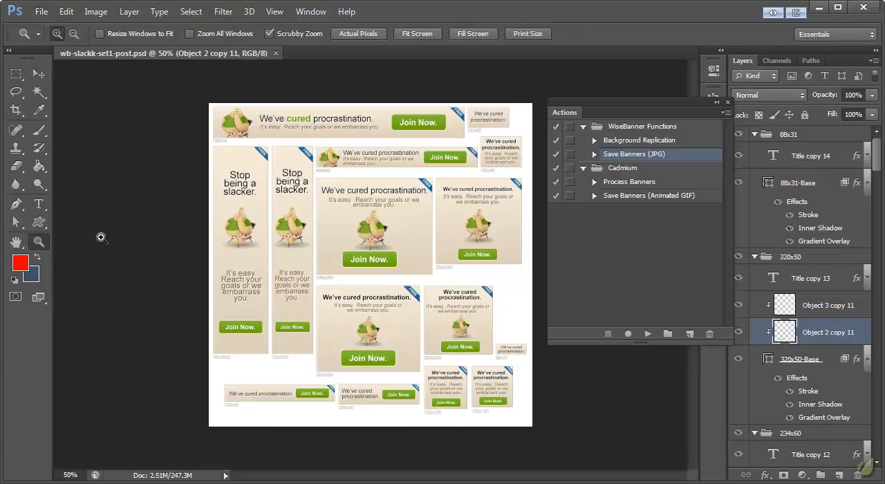
click(410, 198)
click(410, 198)
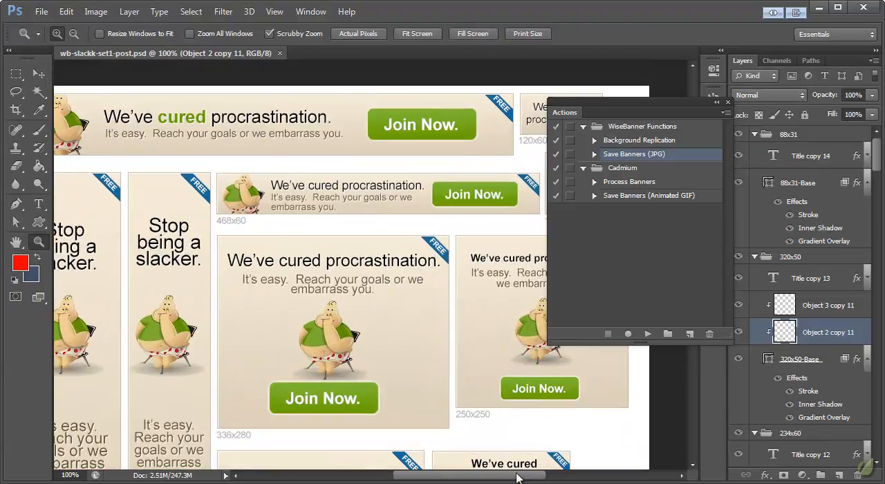
drag(514, 477, 495, 475)
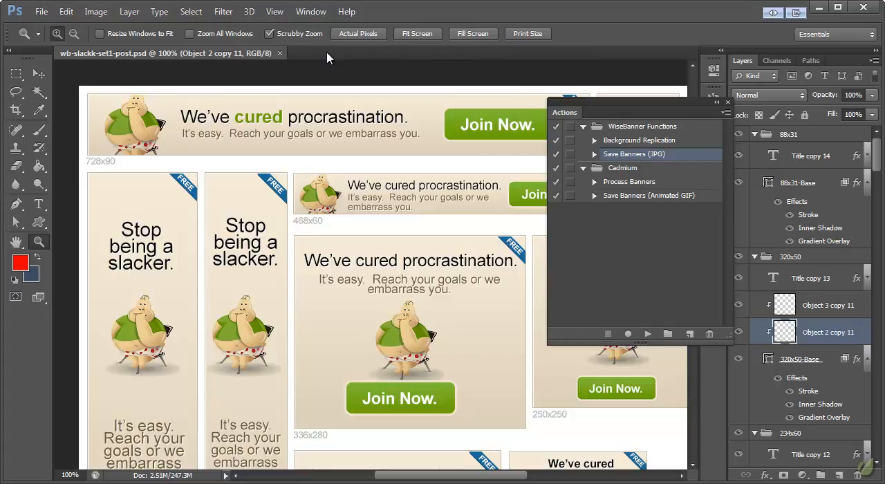
Run the Save Banners (JPG) action with folder name BannerSet-Slack-Set-1-JPG, closing documents after saving, at JPG quality 80.
click(647, 335)
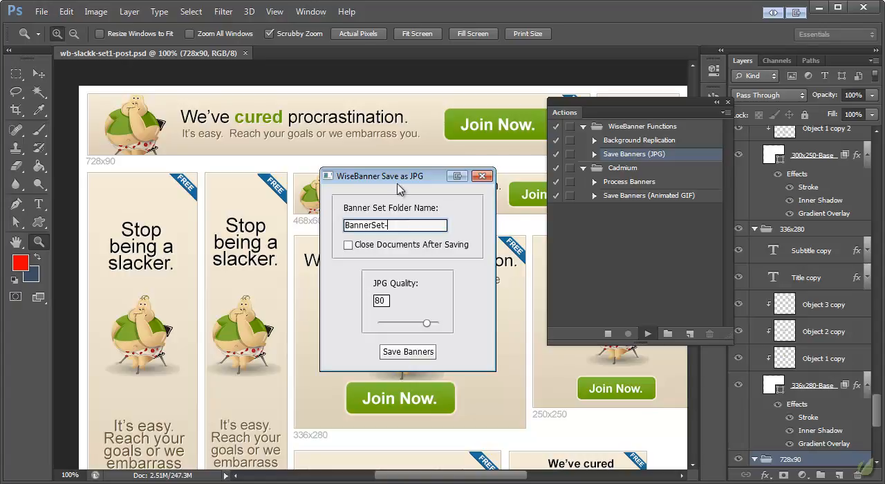
mouse_move(399, 181)
mouse_down()
mouse_move(414, 92)
mouse_move(405, 86)
mouse_move(406, 194)
mouse_up()
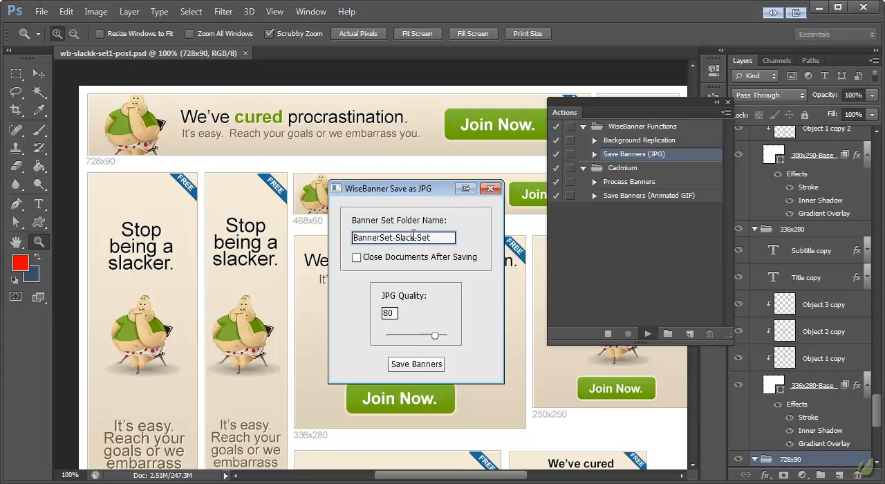
text(-1-JPG)
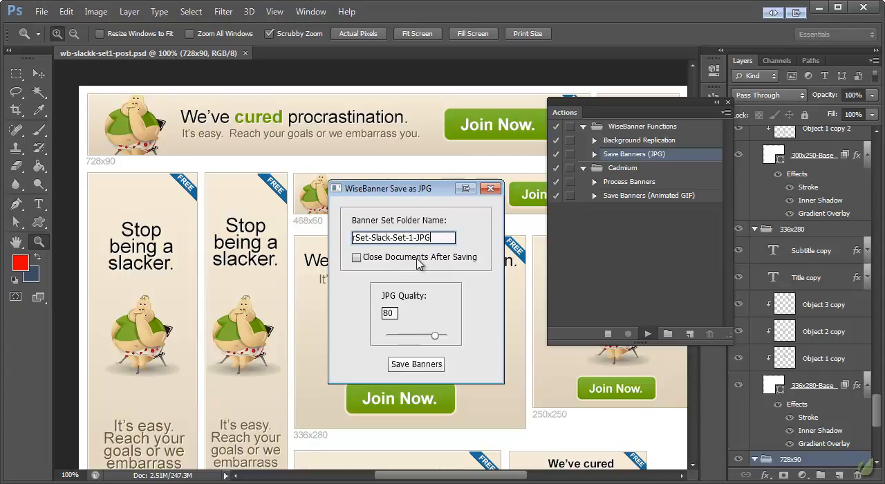
click(445, 267)
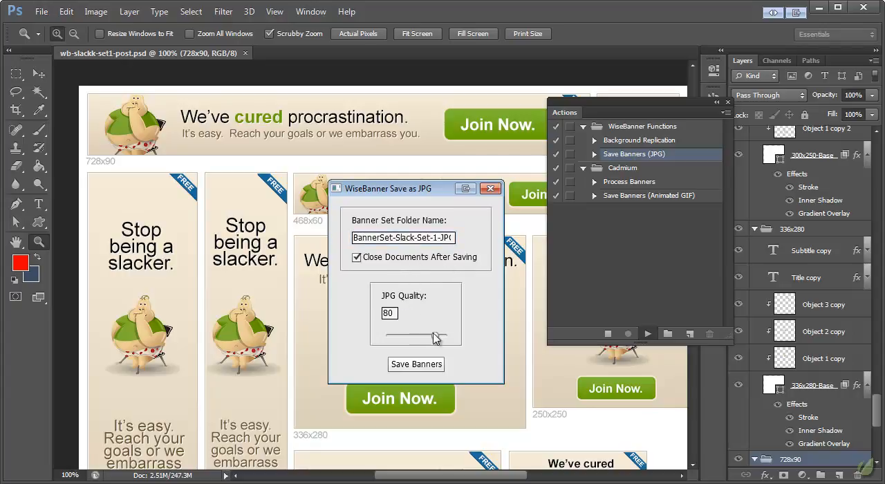
mouse_move(434, 338)
mouse_down()
mouse_move(411, 339)
mouse_move(434, 338)
mouse_up()
click(416, 365)
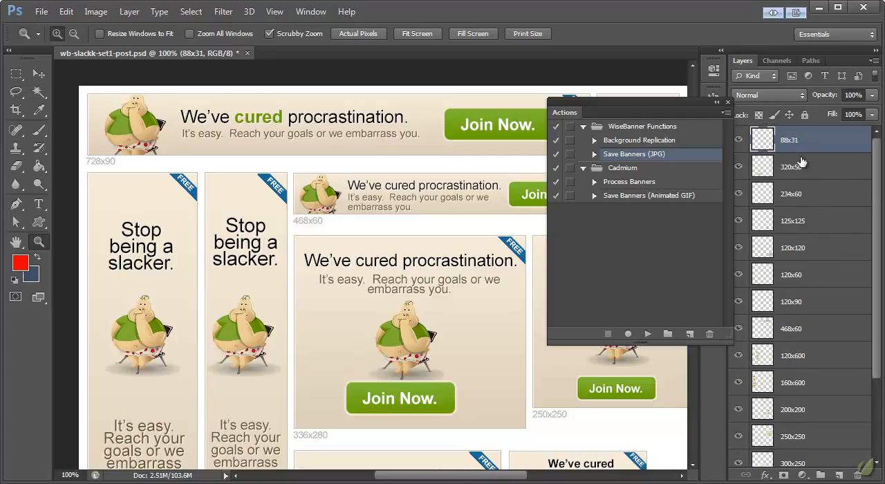
Look through the exported banner images in the BannerSet-Slack-Set-1-JPG folder without opening any of them.
click(41, 11)
click(55, 41)
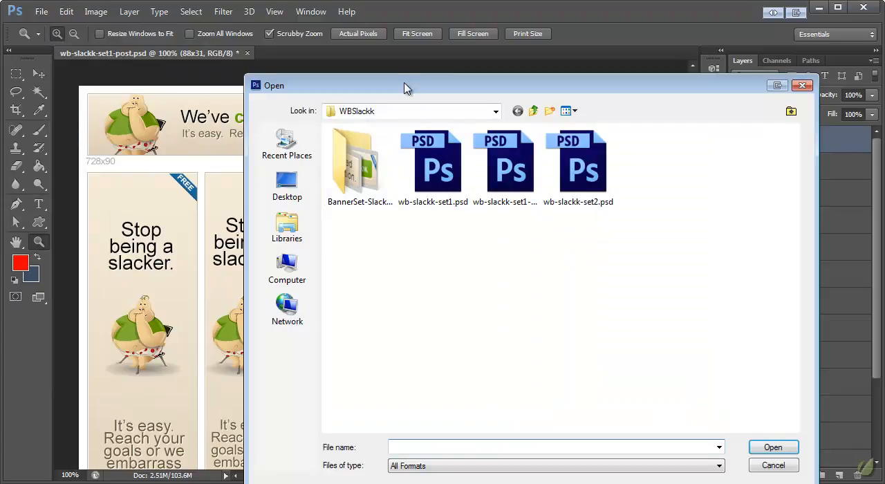
click(287, 146)
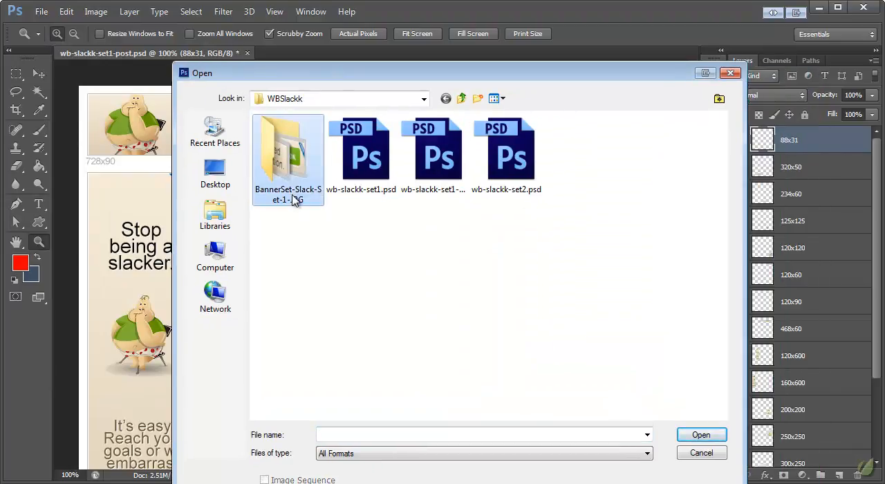
double_click(291, 171)
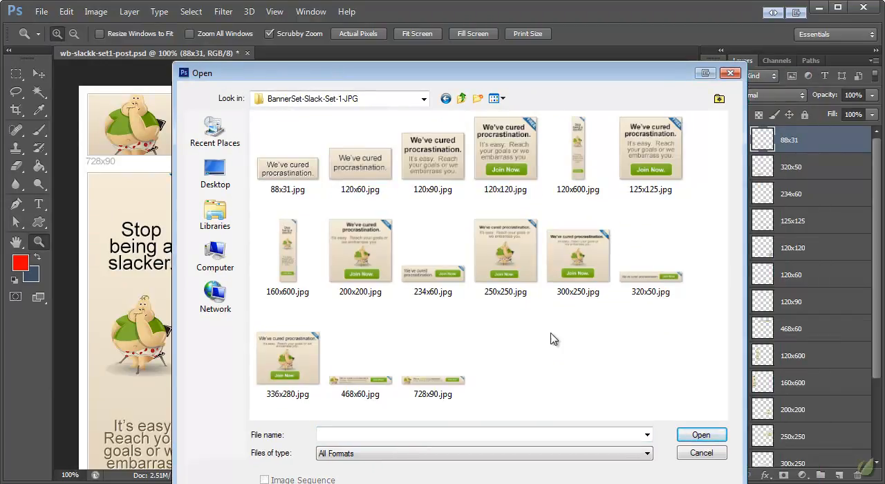
drag(662, 398, 568, 349)
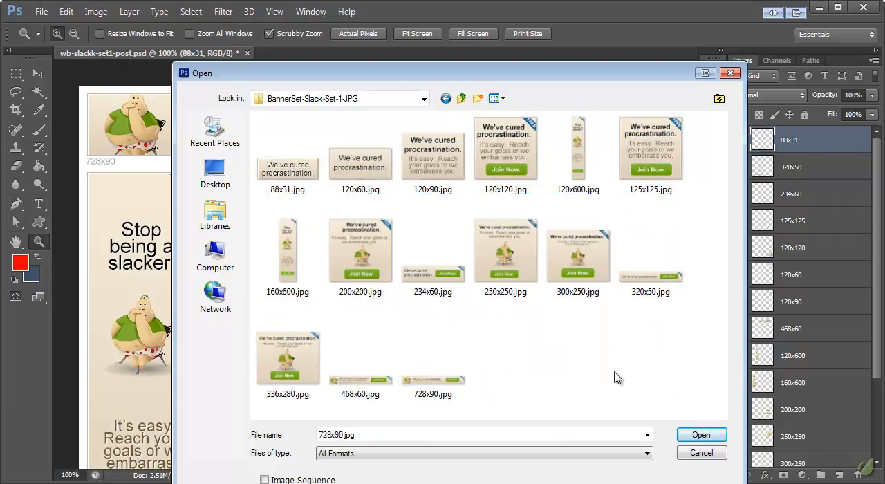
click(701, 453)
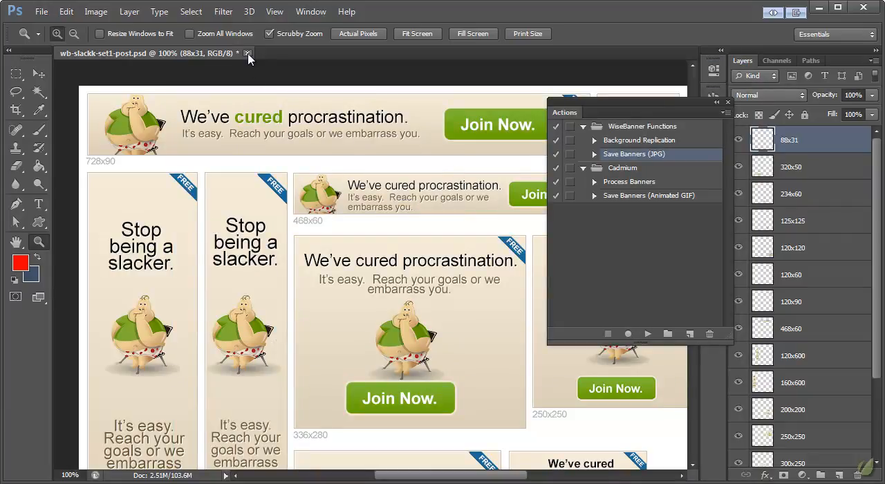
Check the merged banner layers, close the document without saving, and reopen wb-slackk-set1-post.psd.
click(833, 167)
scroll(819, 181, down, 3)
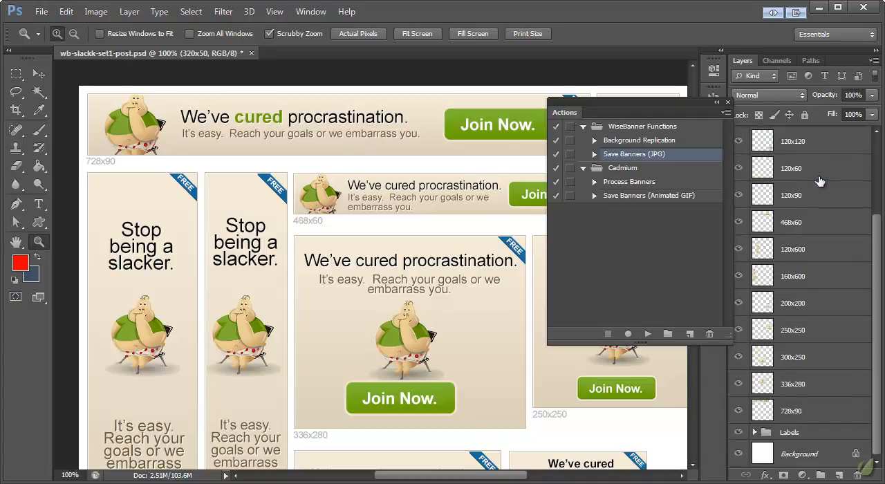
click(827, 250)
click(255, 53)
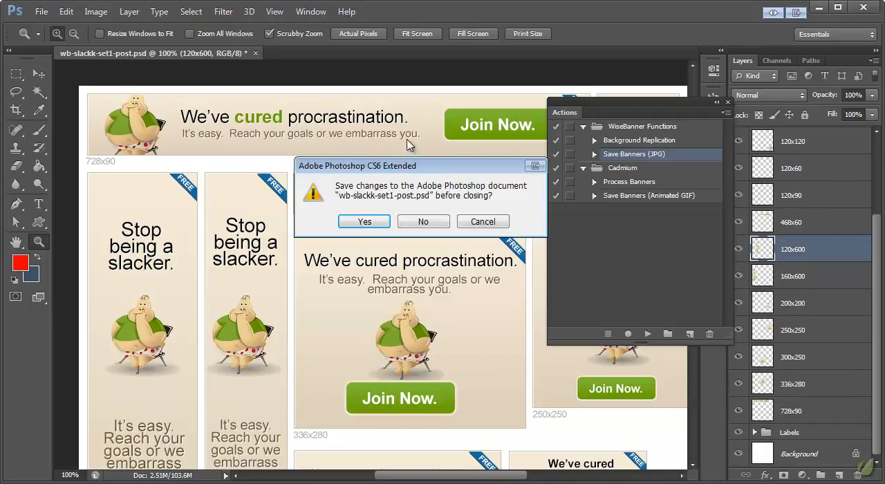
click(422, 221)
click(41, 12)
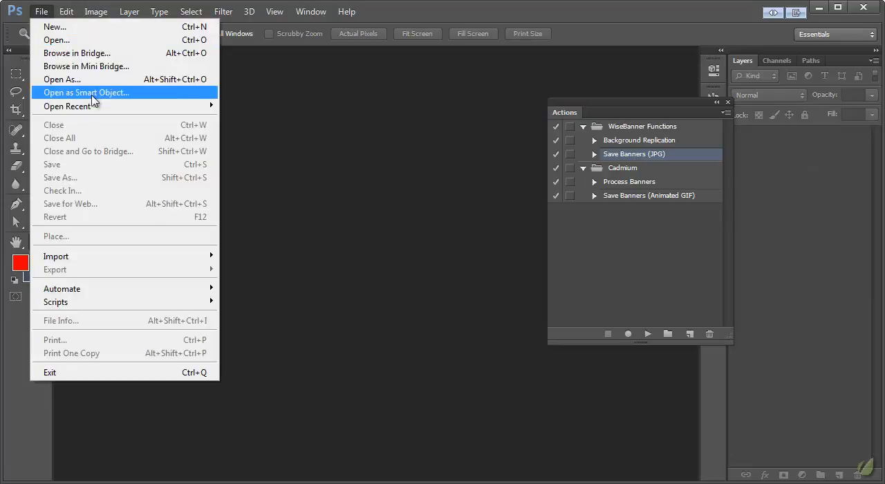
mouse_move(97, 106)
click(305, 106)
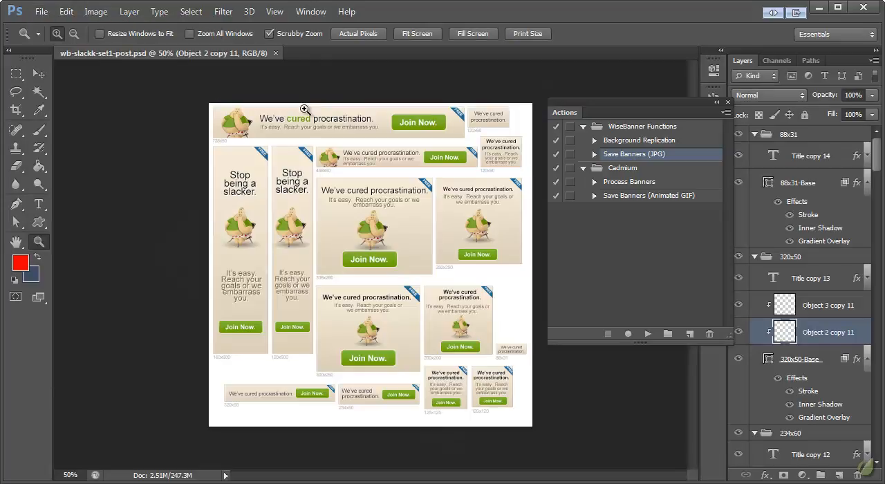
click(304, 240)
click(436, 189)
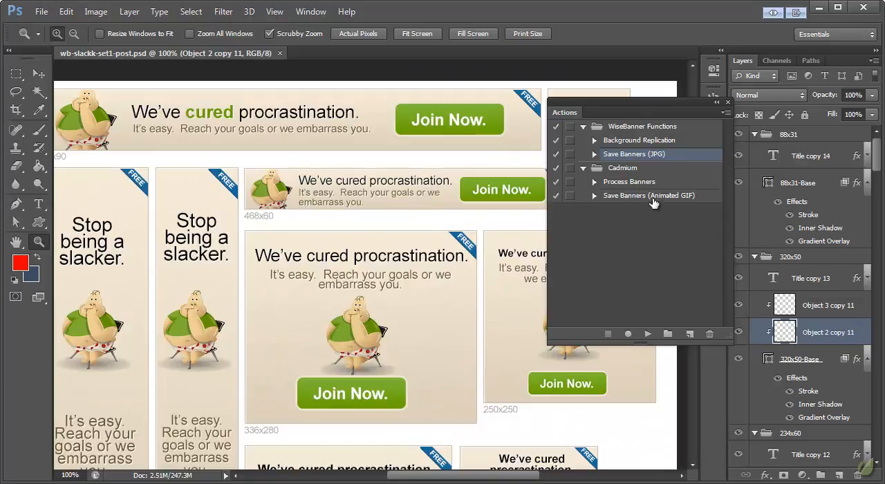
Run the Save Banners (Animated GIF) action with the banner set folder name BannerSet-Slack-Set-1-GIF, keeping documents open.
click(657, 196)
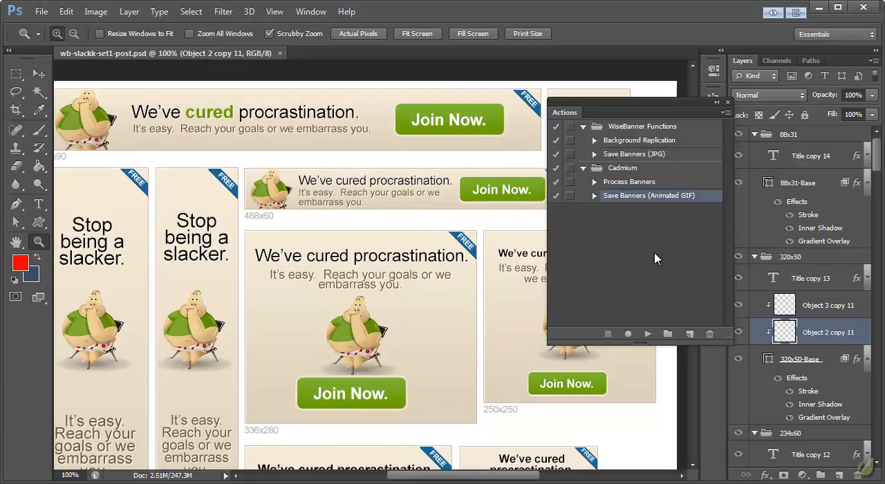
click(648, 335)
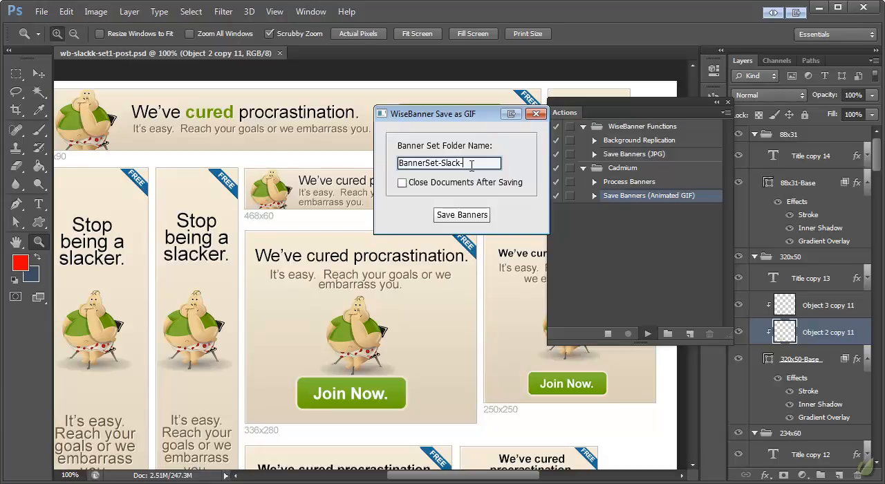
text(Slack-Set-1-Animated)
text(GIF)
click(467, 215)
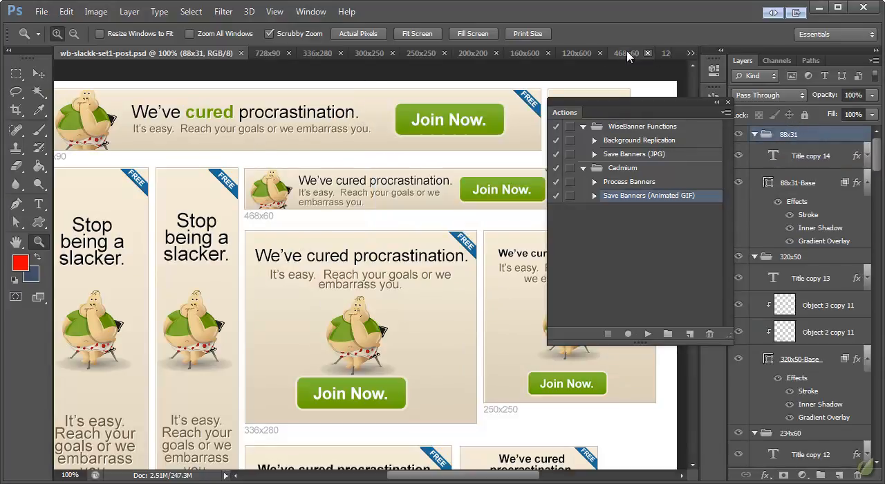
Switch to the 728x90 banner document and display its animation timeline.
click(270, 55)
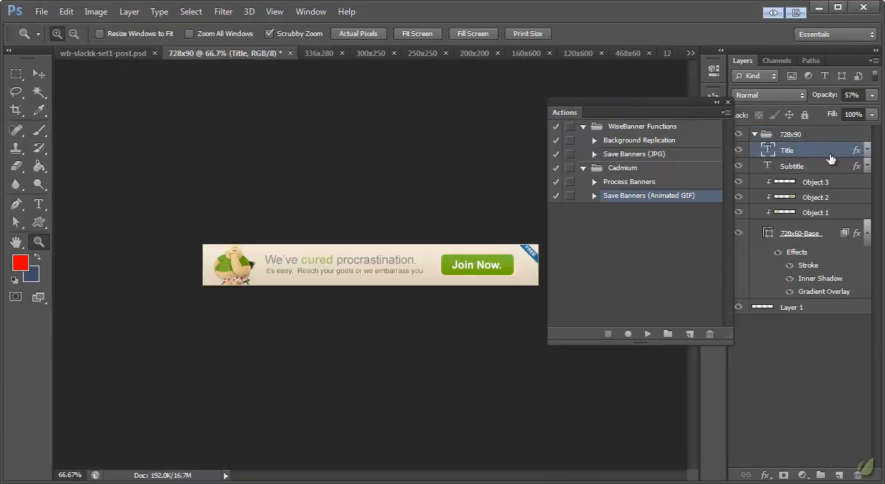
click(311, 12)
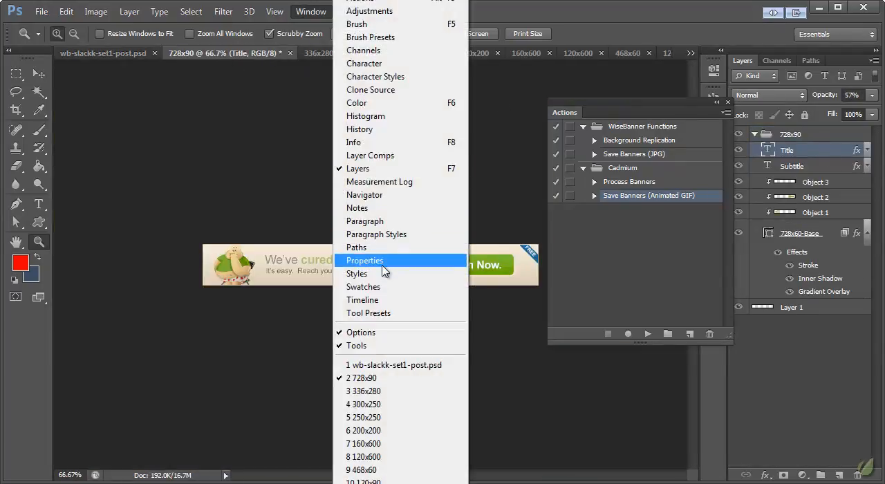
click(382, 301)
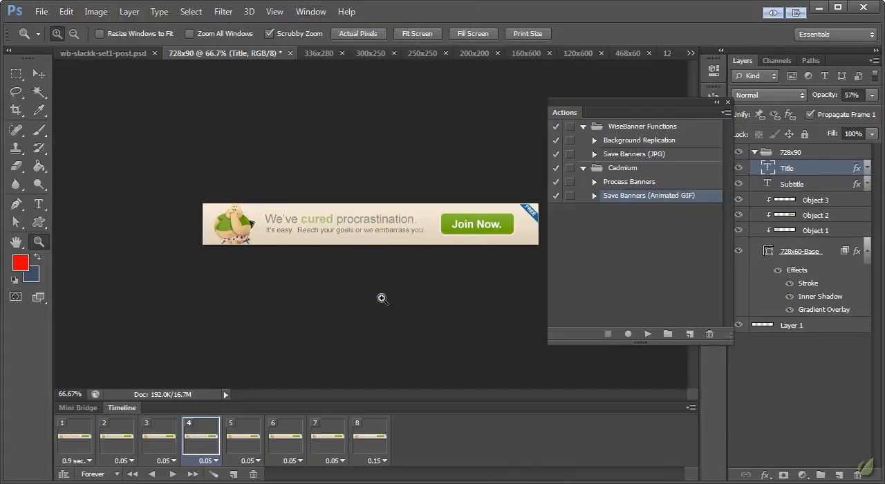
Convert the 728x90 banner's frame animation to a video timeline and move the playhead to 0:00:00:19.
click(80, 408)
click(122, 385)
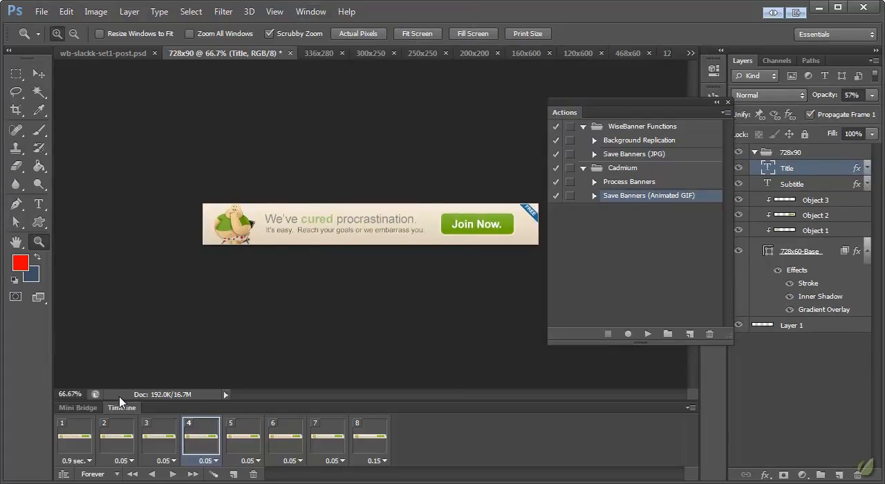
click(67, 474)
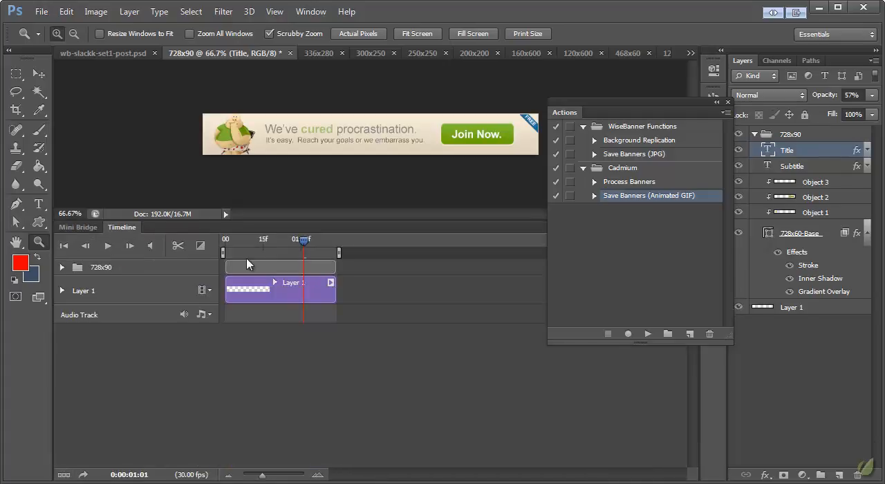
drag(305, 245, 273, 240)
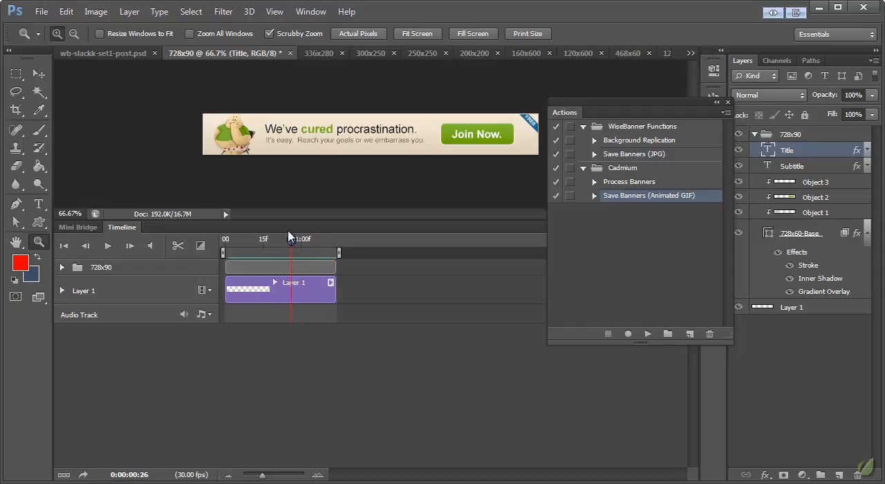
Browse the exported banners in the BannerSet-Slack-Set-1-GIF folder.
click(41, 13)
click(53, 38)
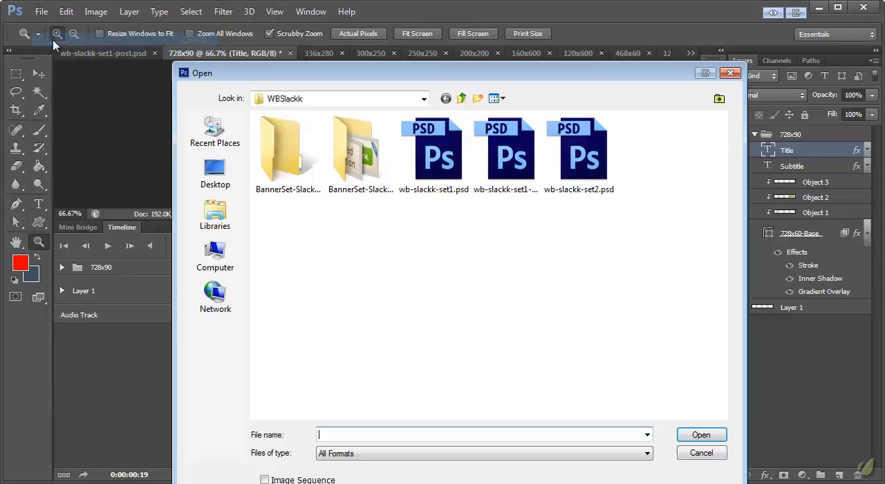
click(355, 177)
click(301, 176)
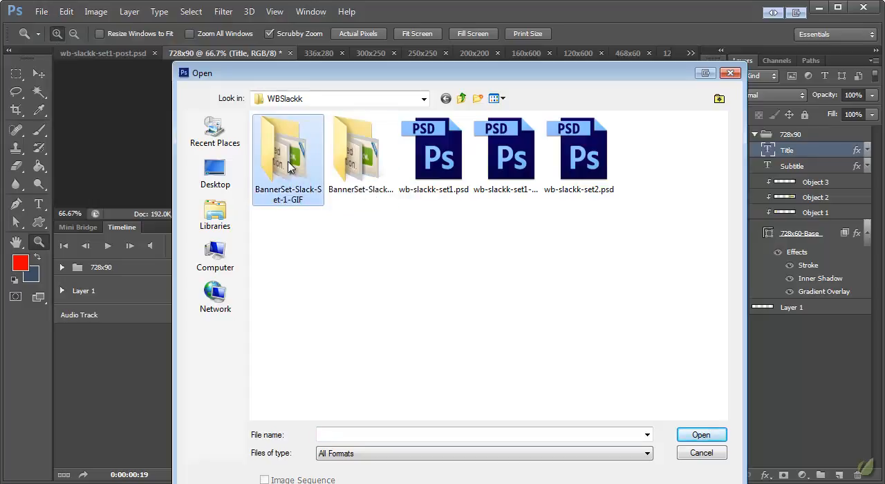
double_click(288, 166)
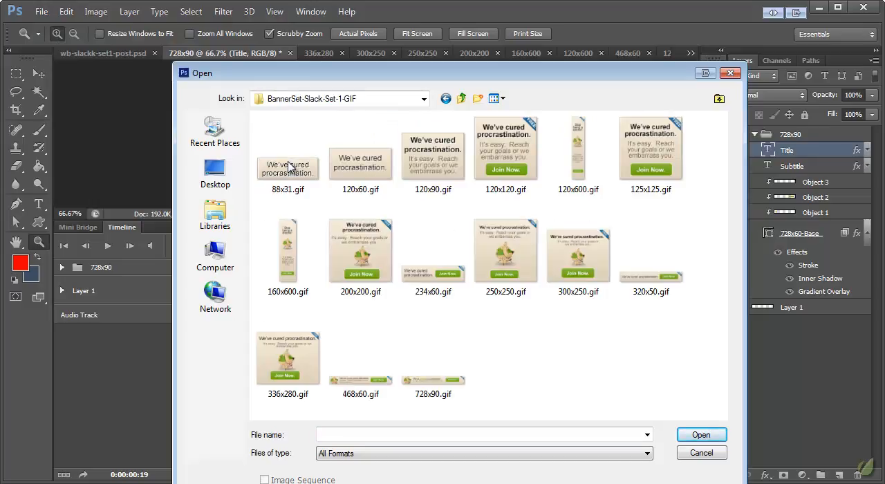
Open 250x250.gif in the web browser to preview its animation.
right_click(509, 260)
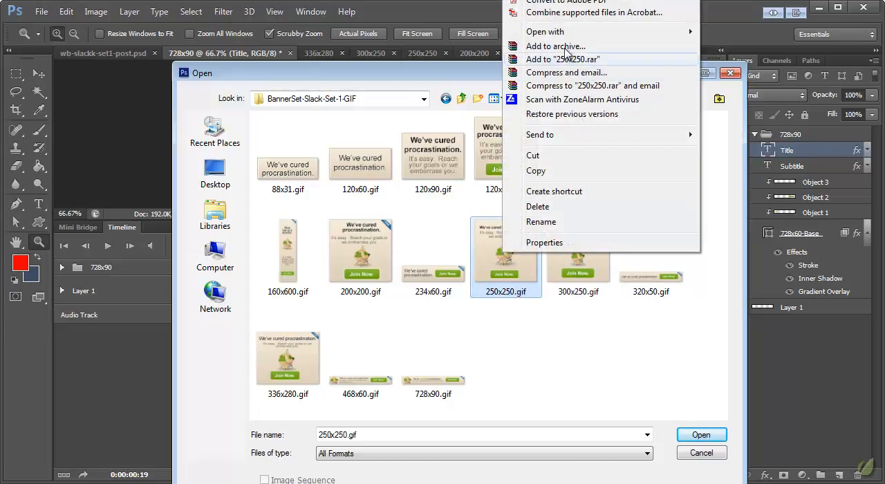
click(528, 1)
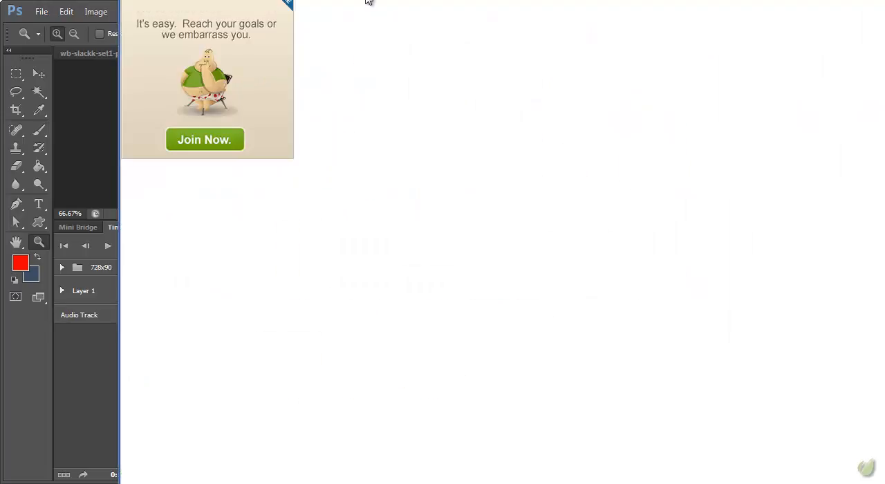
drag(410, 126, 448, 113)
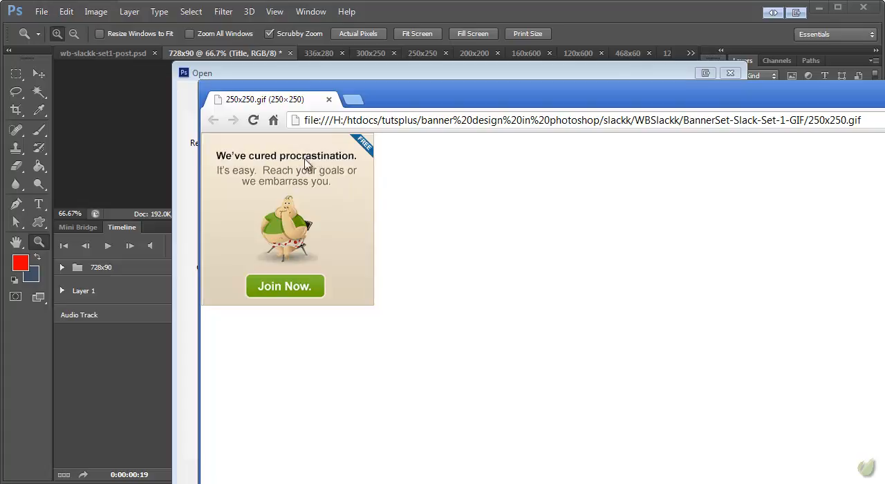
Close the 250x250.gif browser preview and dismiss the Open dialog without opening a file.
drag(424, 93, 276, 42)
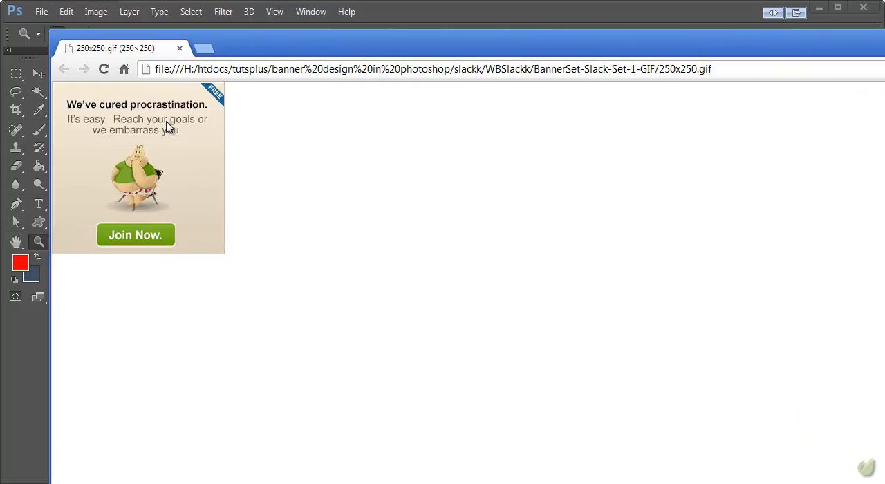
key(alt+F4)
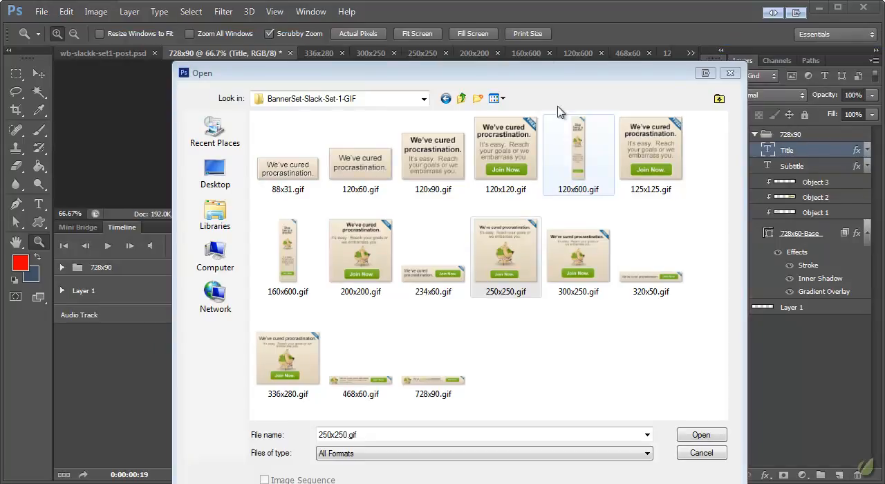
drag(552, 73, 522, 55)
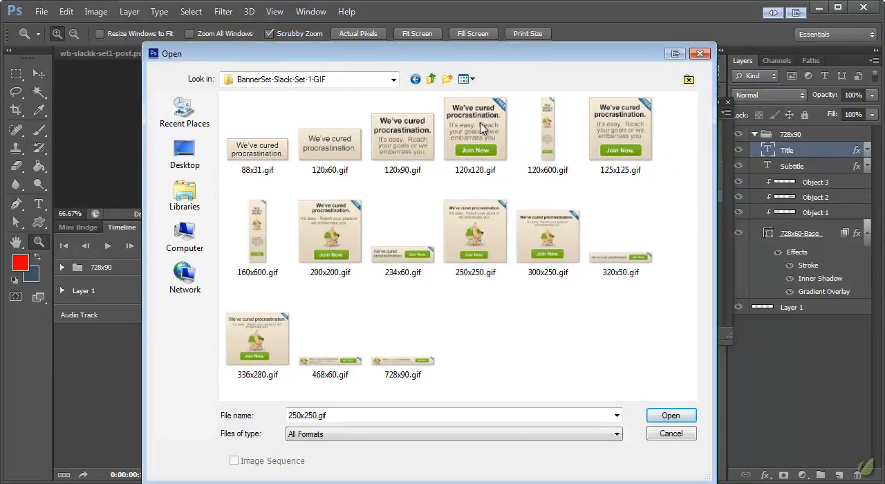
click(699, 54)
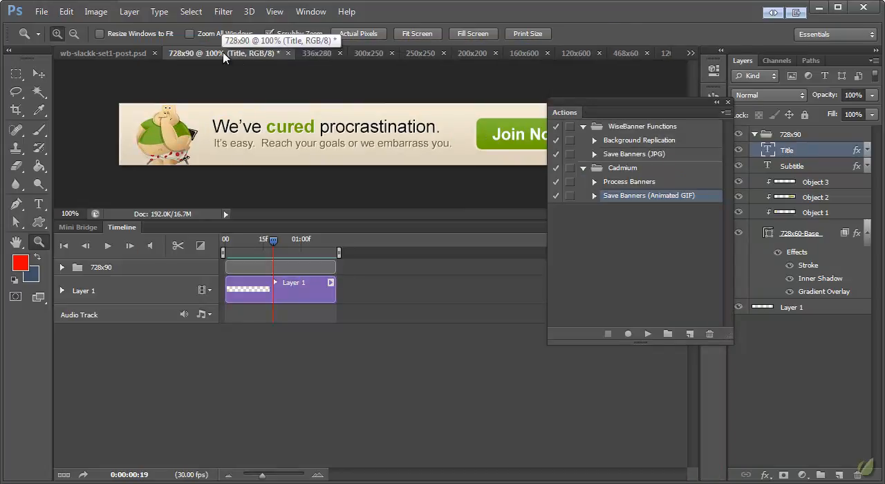
right_click(263, 52)
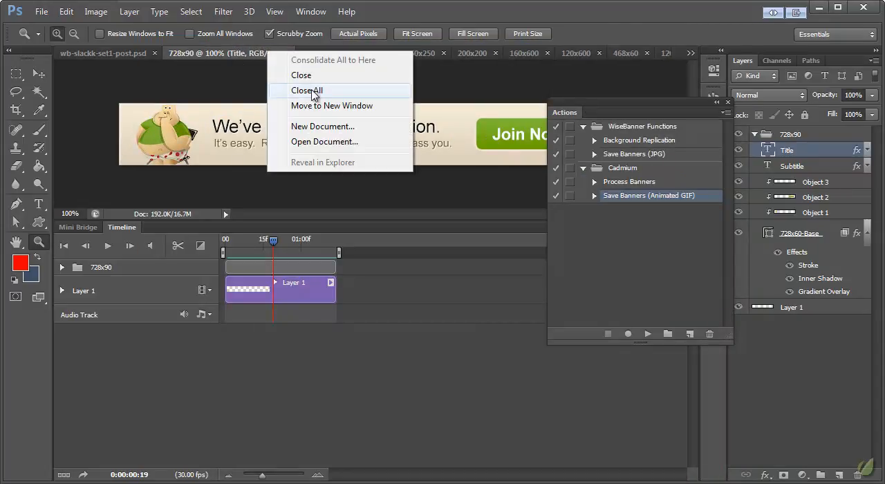
click(253, 58)
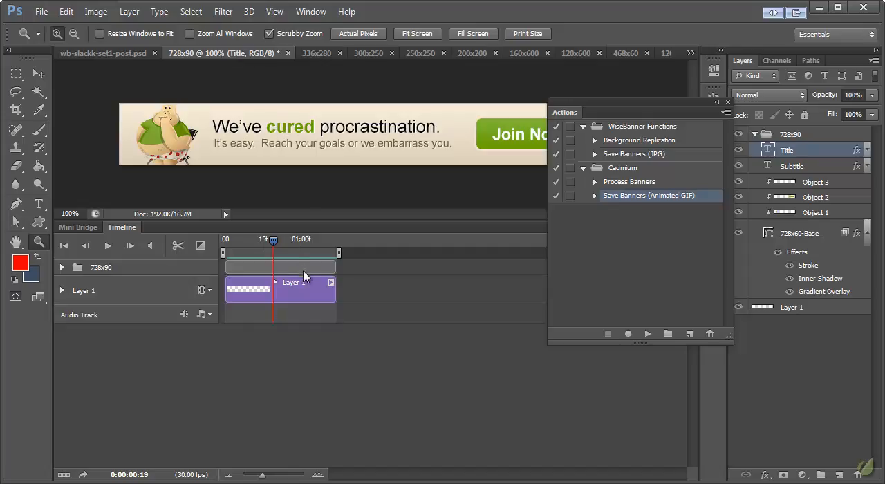
Expand the 728x90 group and its Title layer's keyframe properties in the timeline, and move the playhead to 0:00:00:09.
click(61, 266)
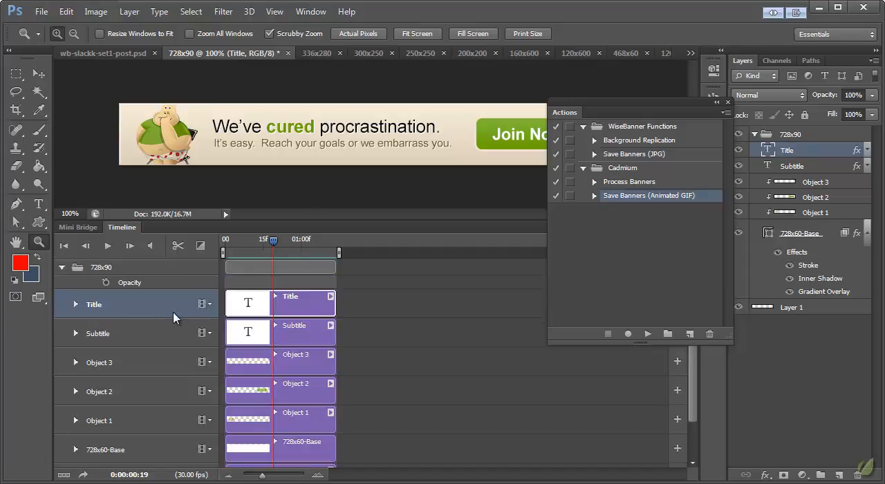
click(75, 304)
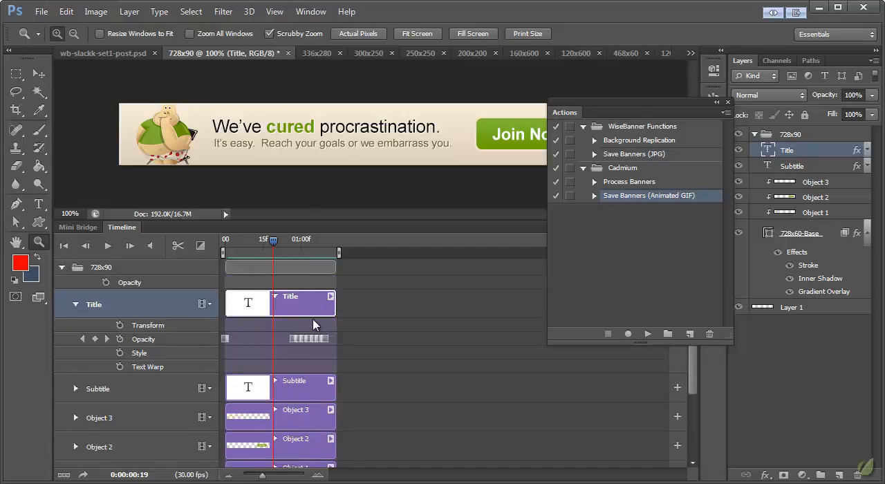
drag(275, 242, 248, 248)
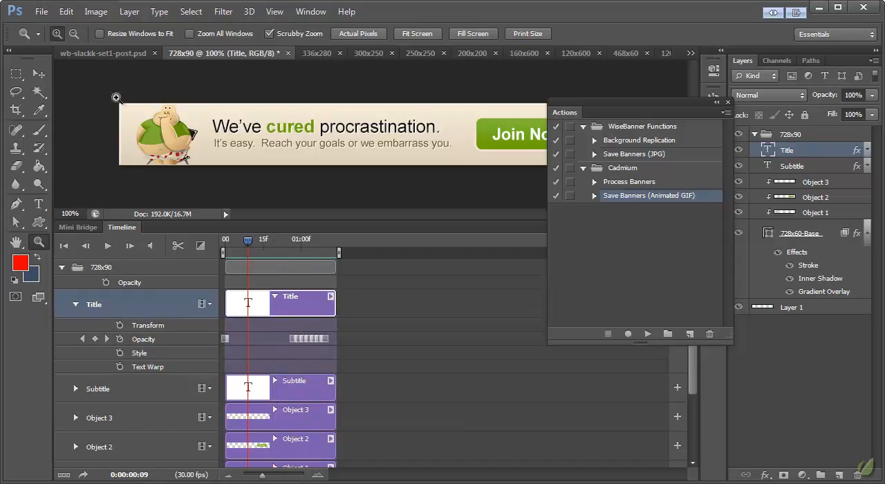
click(40, 74)
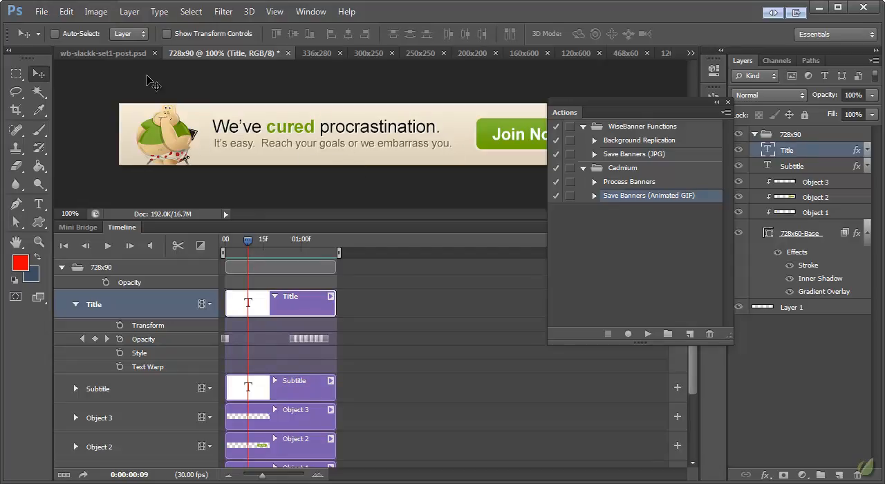
Close all open banner documents without saving changes, and close the floating Actions panel.
right_click(198, 54)
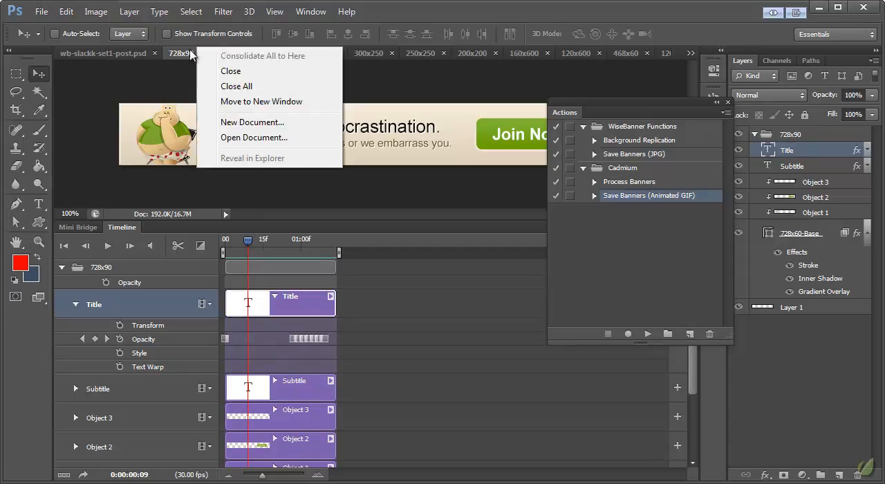
click(235, 90)
click(431, 223)
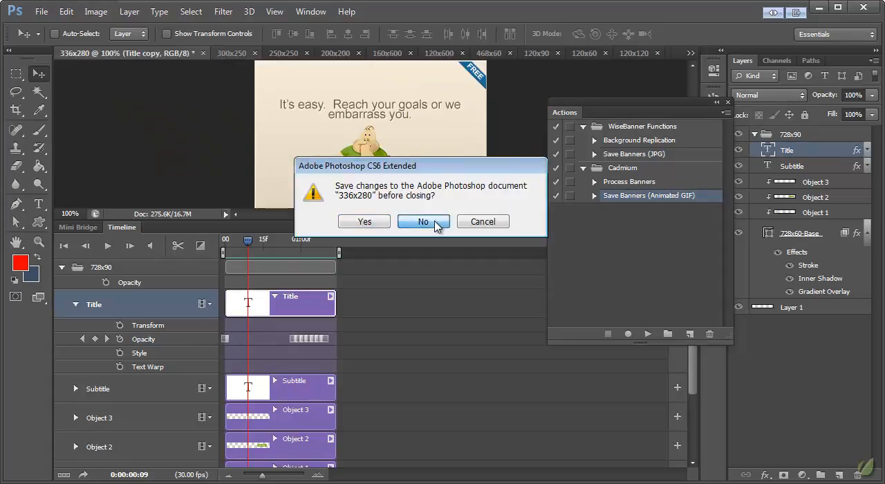
click(435, 223)
click(436, 222)
click(435, 222)
click(435, 223)
click(435, 222)
click(435, 222)
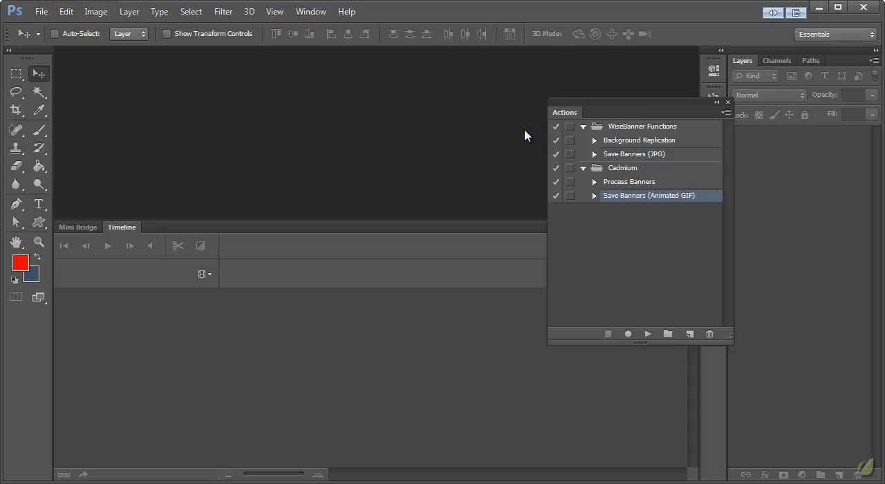
click(727, 102)
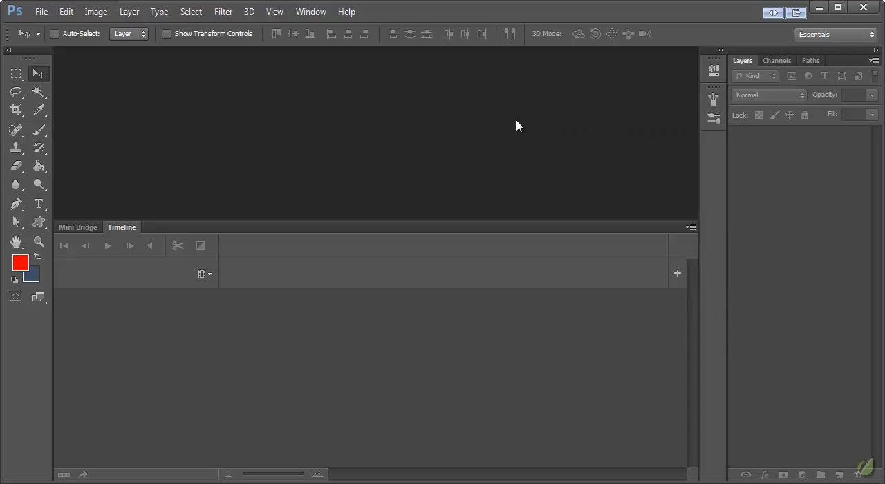